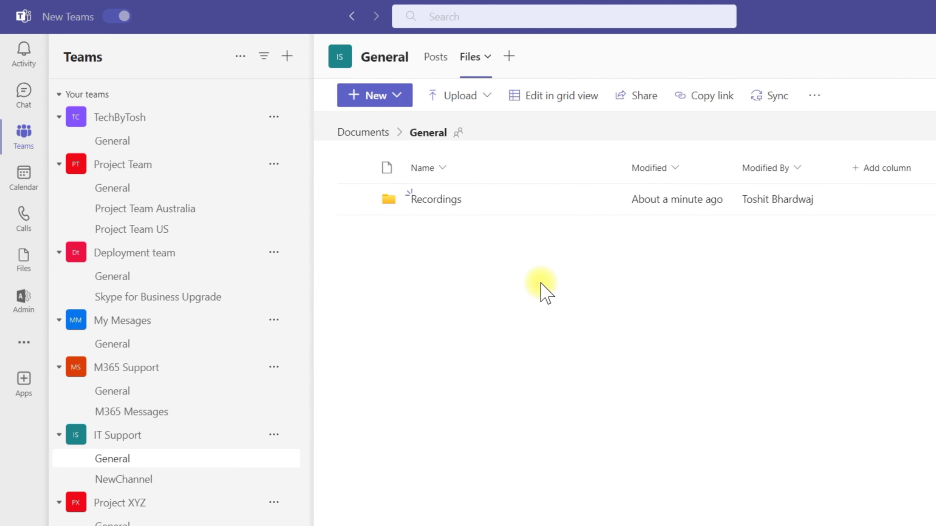
- Switch from Teams to the browser showing OneDrive's My files
key(alt+Tab)
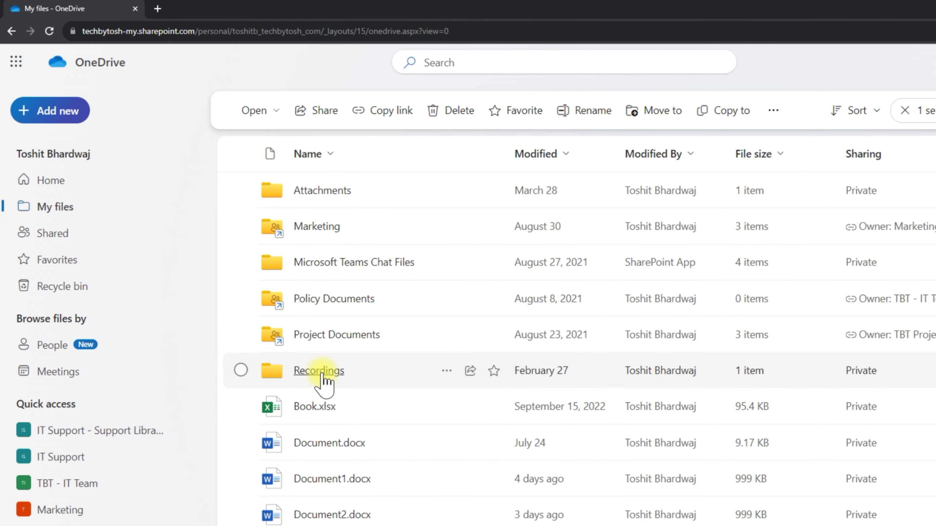
- Open OneDrive's Recordings folder twice to confirm its single non-channel recording, then return to Teams
click(323, 371)
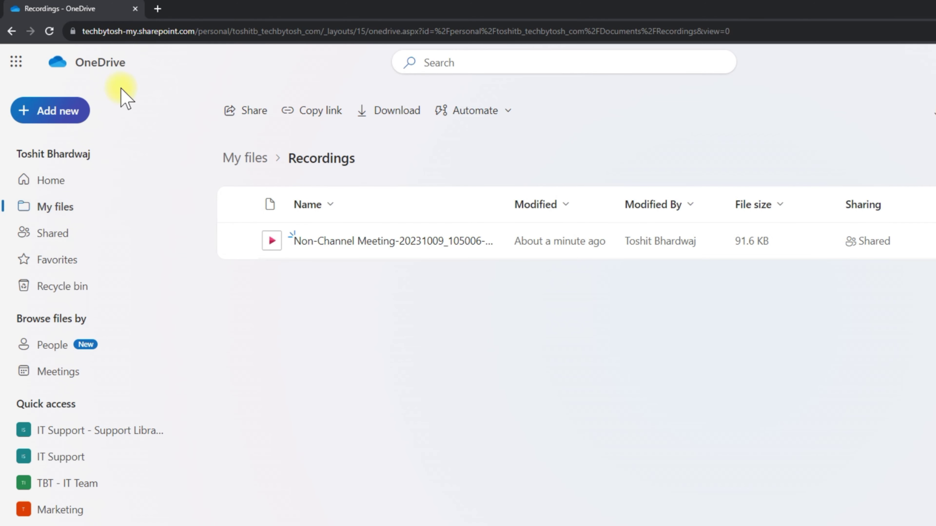
click(59, 213)
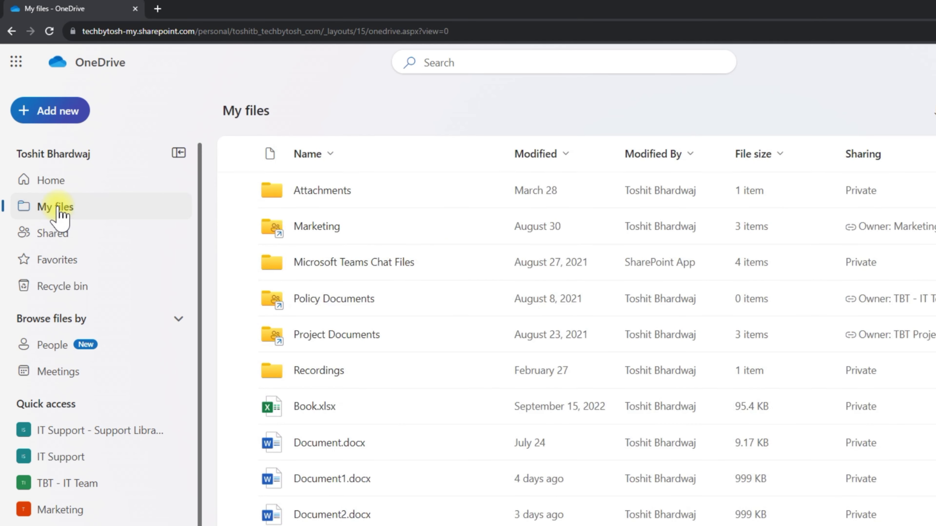
click(326, 370)
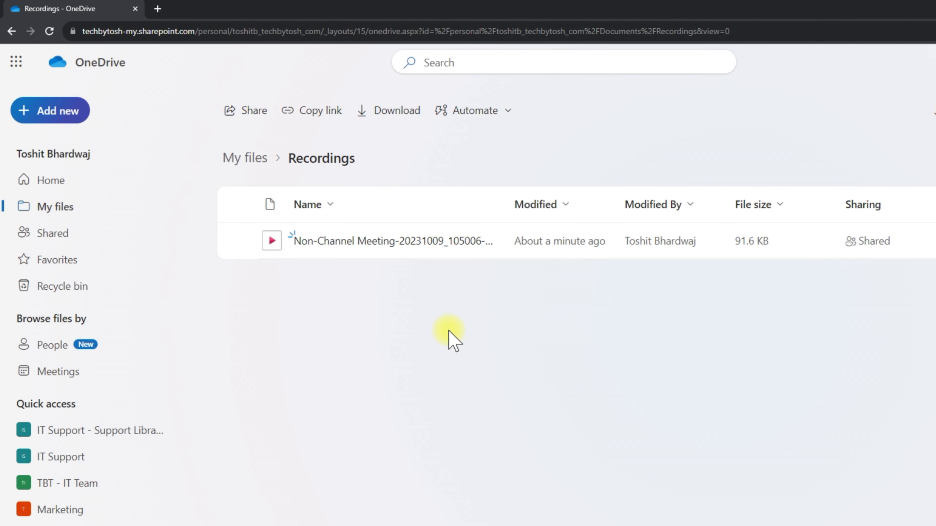
key(alt+Tab)
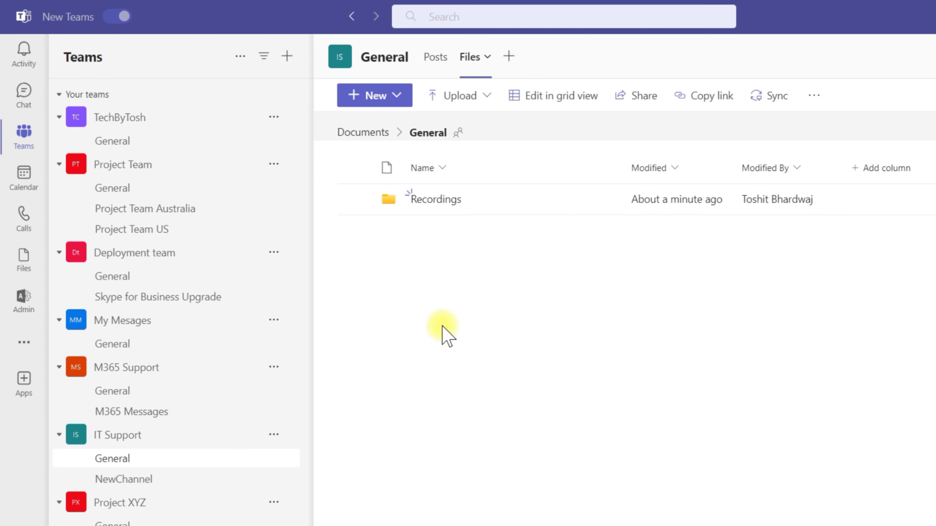
- Open Recordings under IT Support > General > Files and select the General meeting recording
click(120, 463)
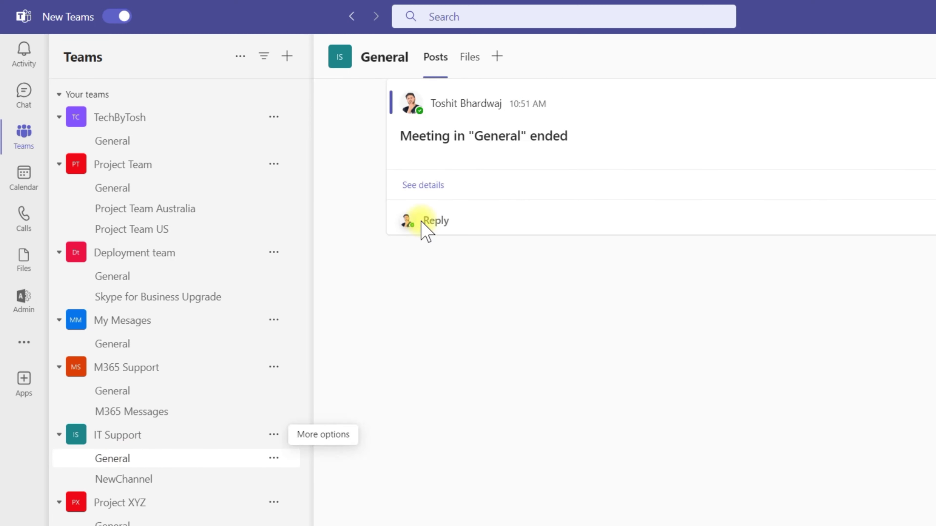
click(472, 58)
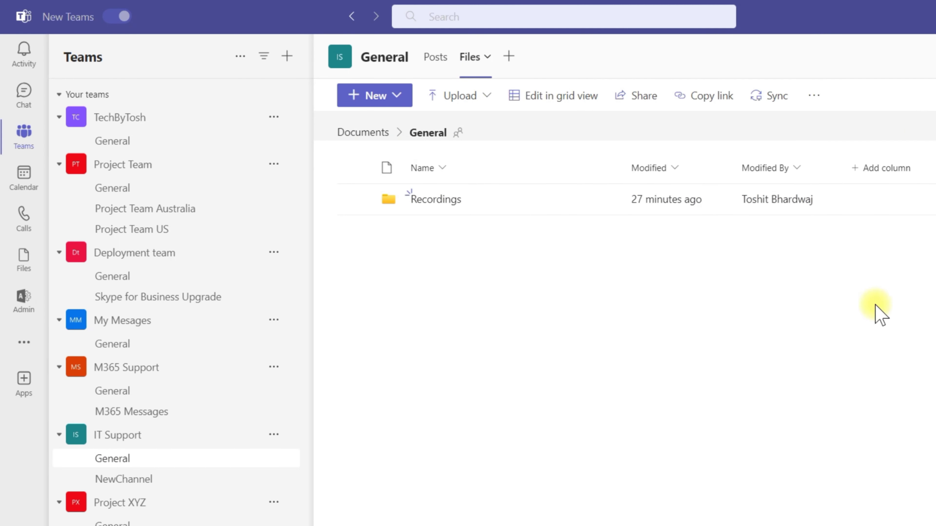
click(432, 201)
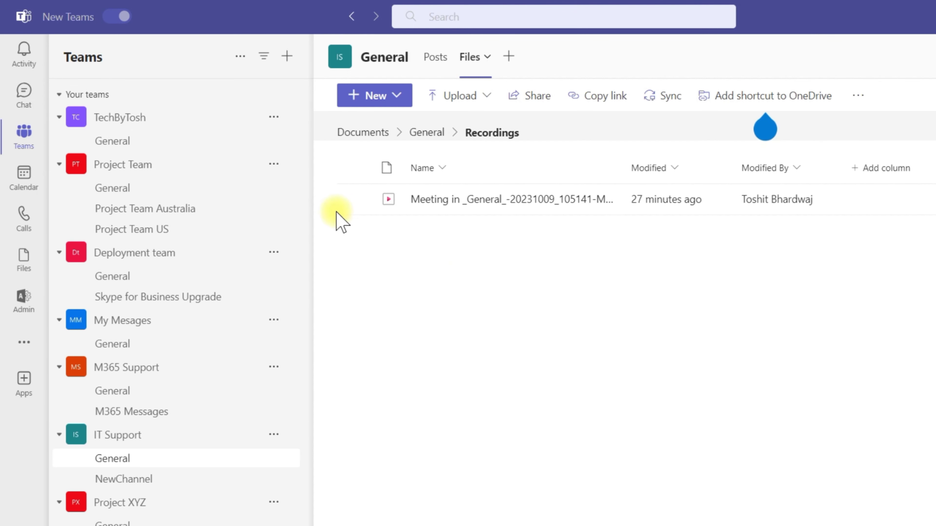
click(356, 200)
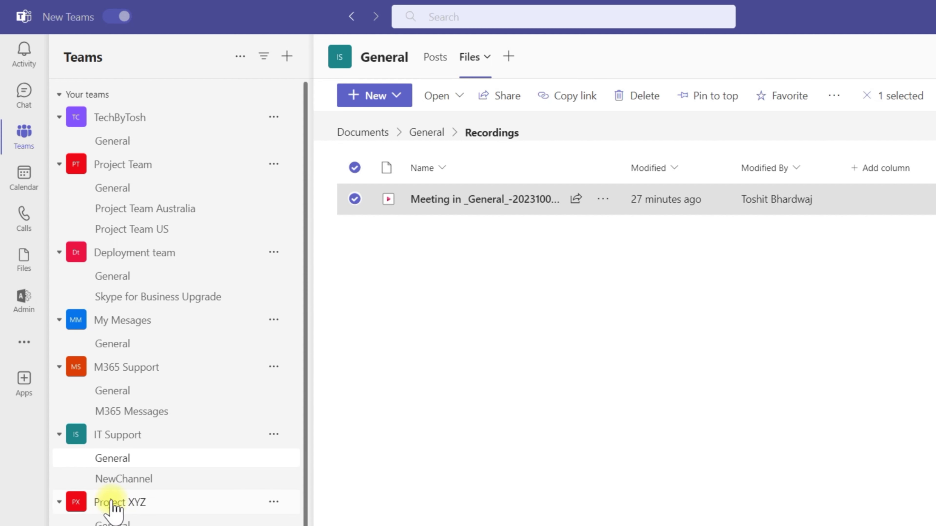
- Check Project XYZ General's files, then view MyPrivate Channel's Files tab, which is empty
click(125, 523)
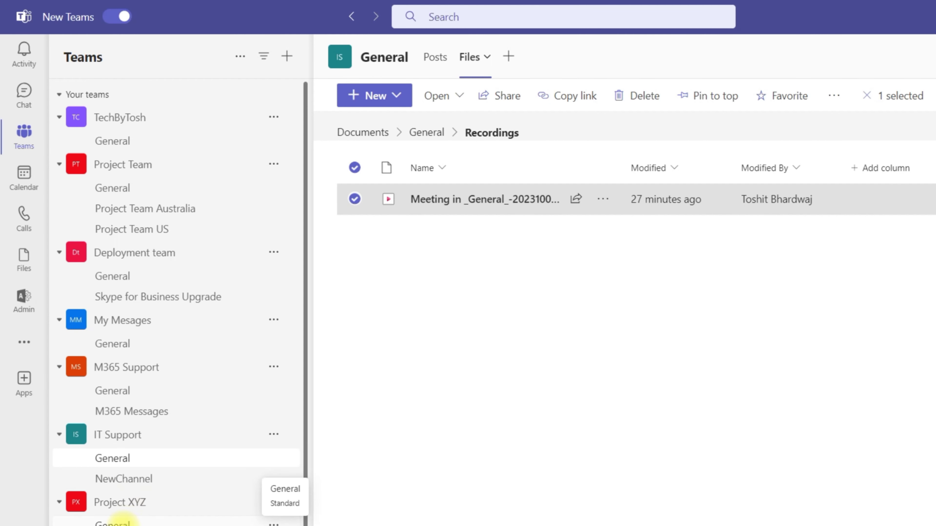
click(468, 58)
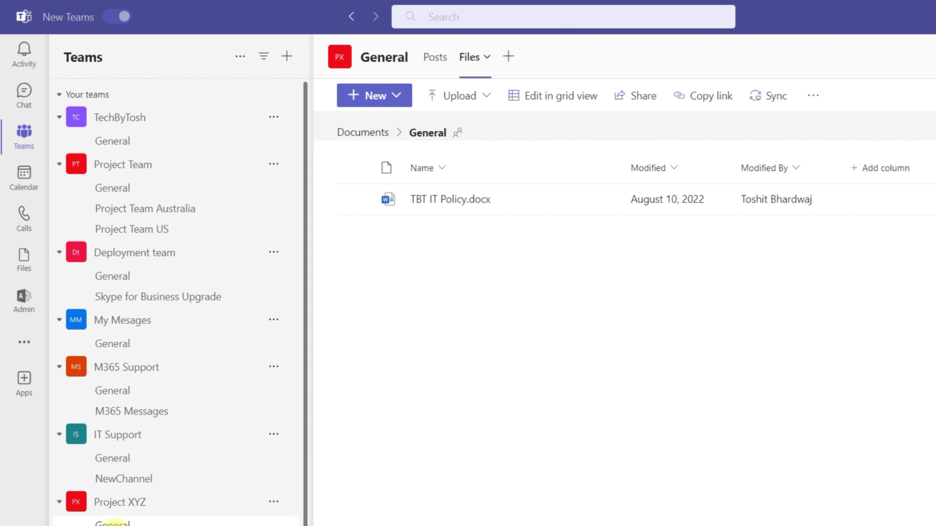
click(107, 522)
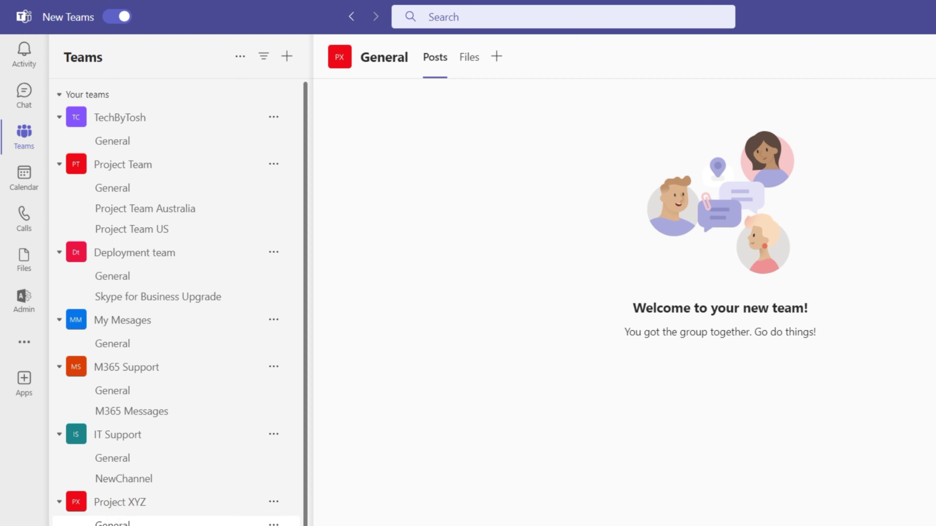
click(148, 525)
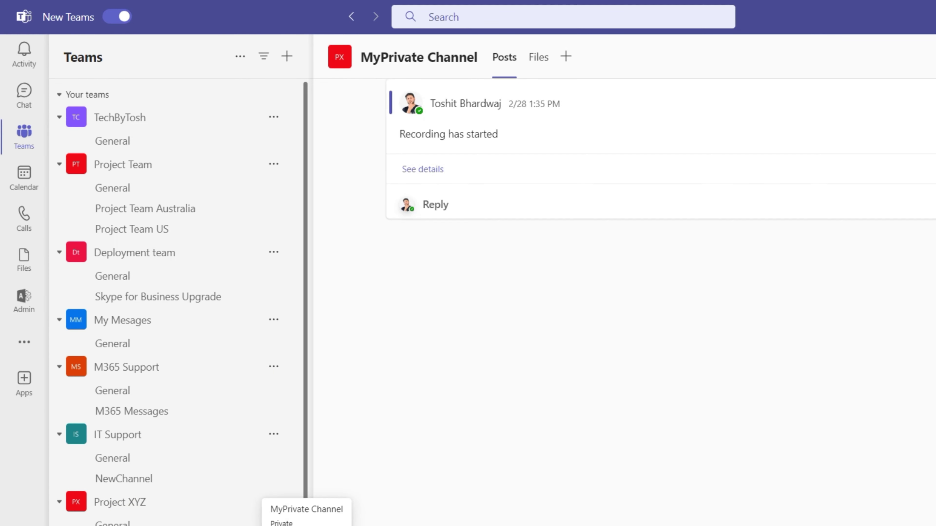
click(537, 58)
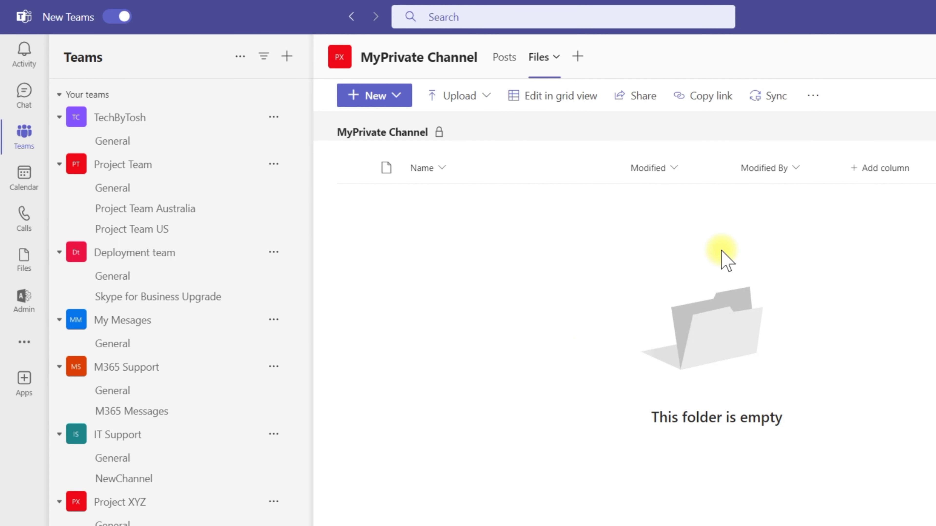
click(813, 96)
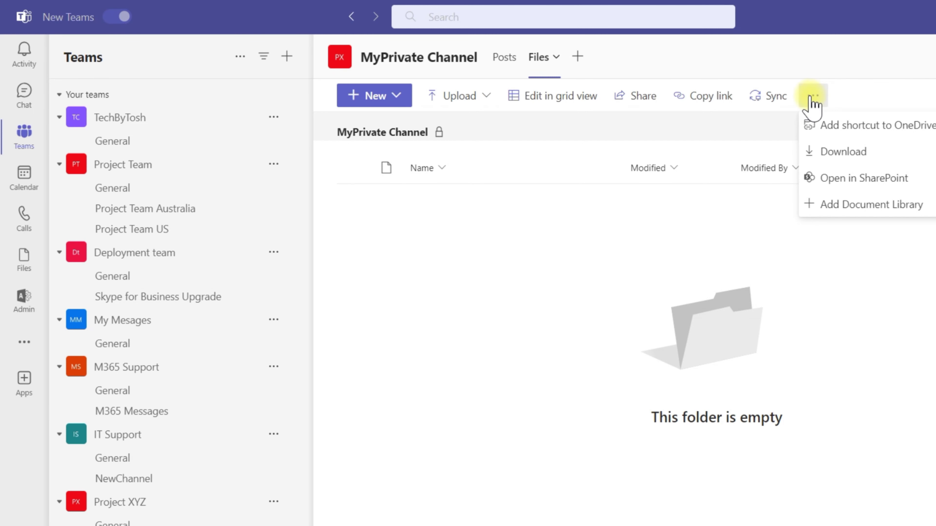
- Open the MyPrivate Channel's file library in SharePoint from the ... menu
click(842, 186)
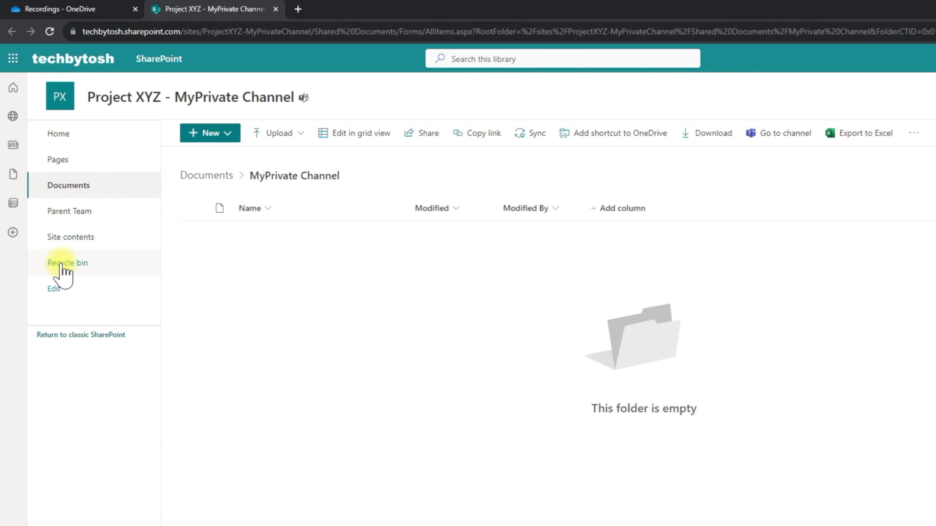
- Restore the deleted New channel meeting recording from the MyPrivate Channel site's recycle bin
click(76, 264)
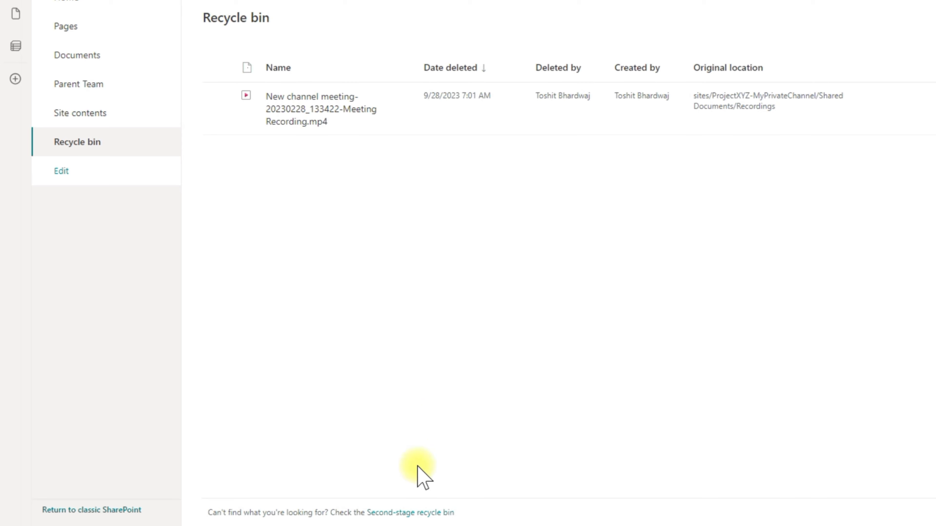
click(413, 514)
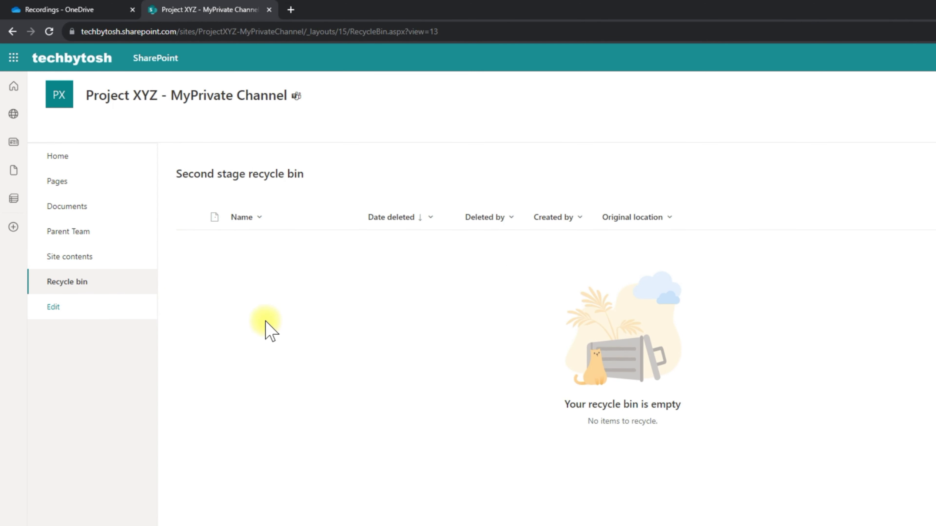
click(75, 284)
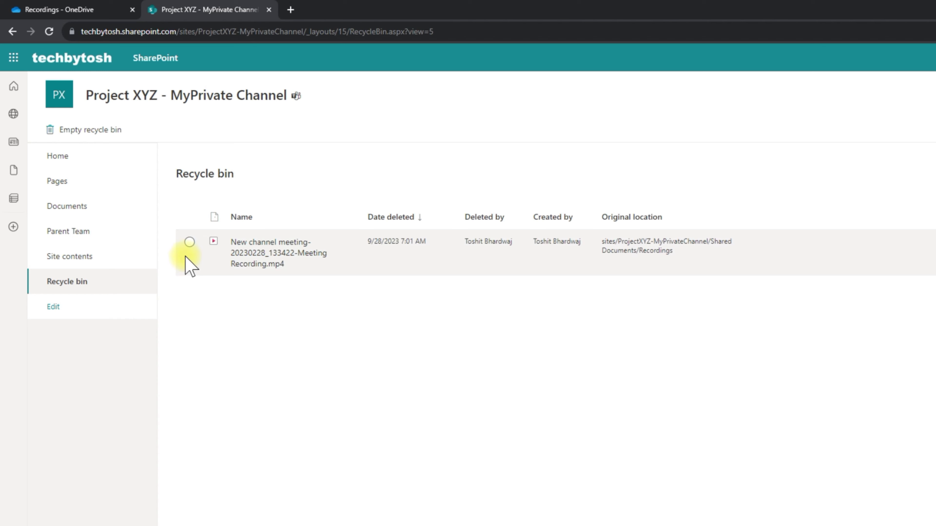
click(190, 242)
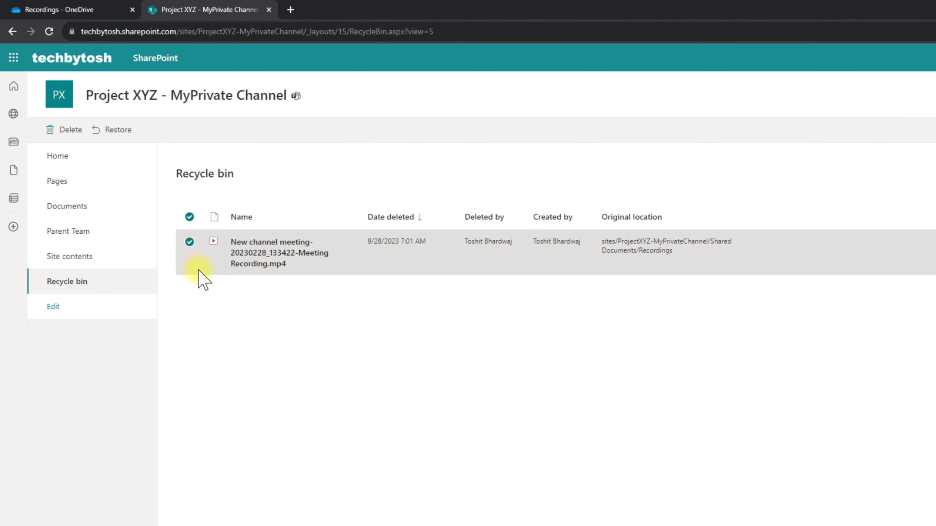
click(118, 130)
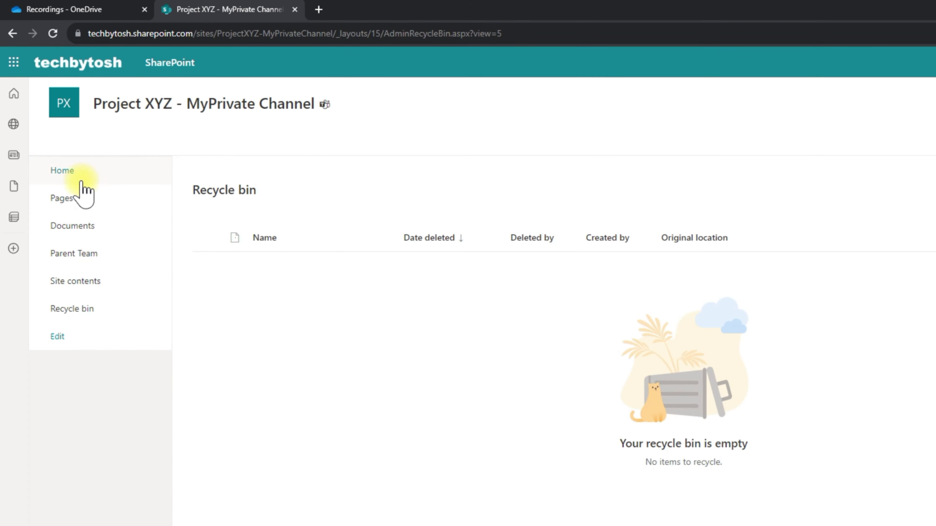
- Open Documents > Recordings and show details of the restored New channel meeting recording
click(75, 228)
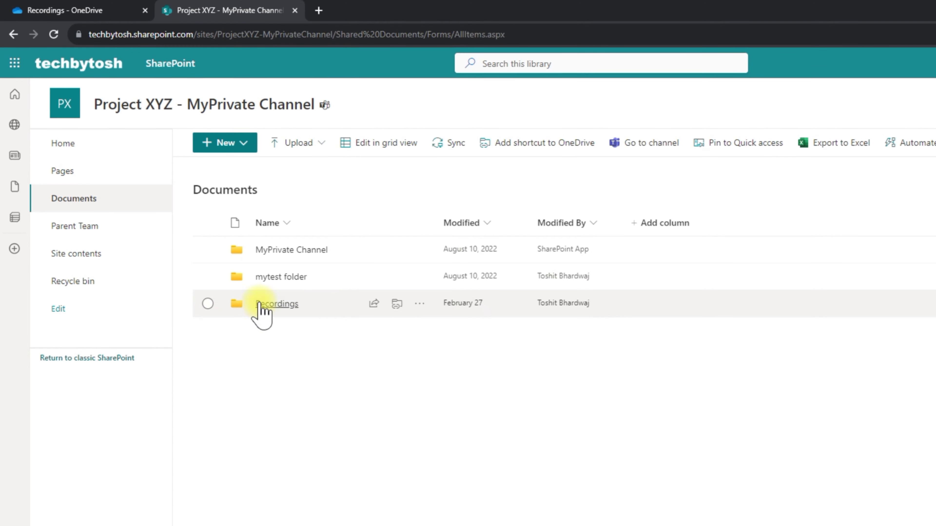
click(277, 305)
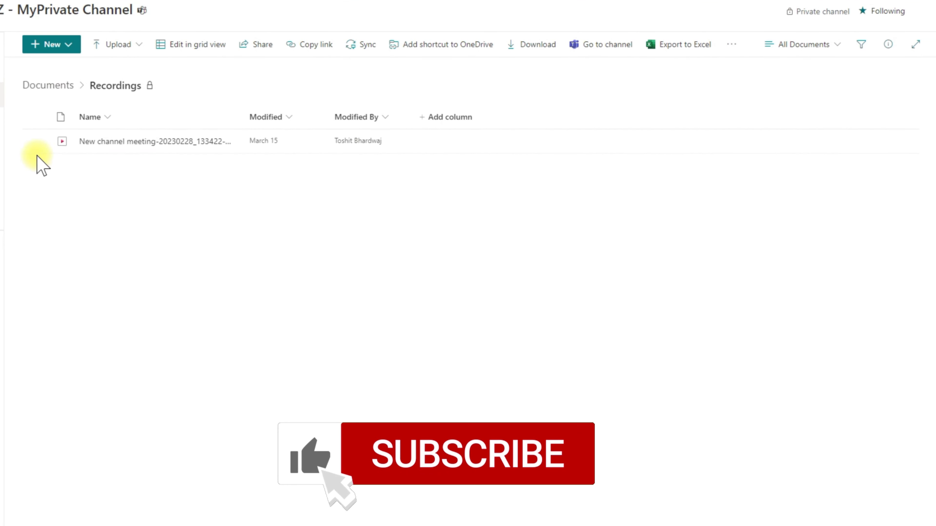
click(36, 142)
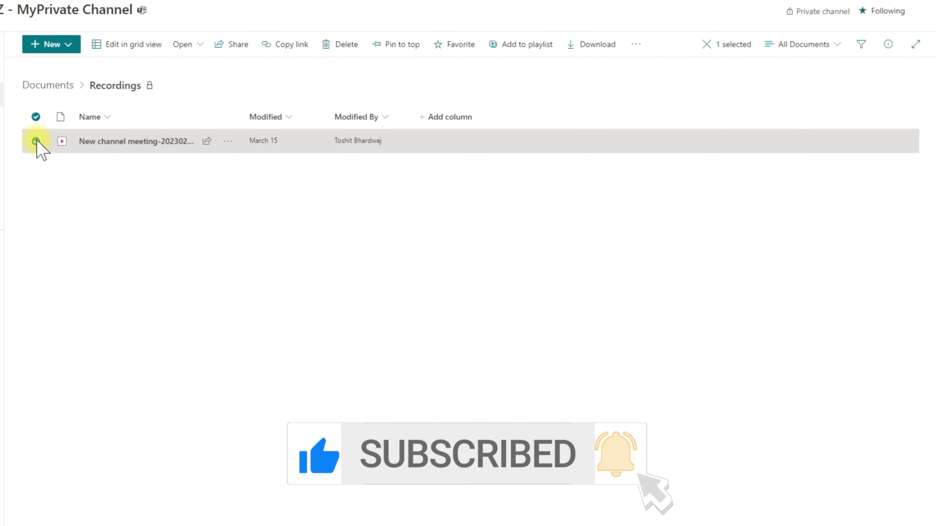
click(890, 46)
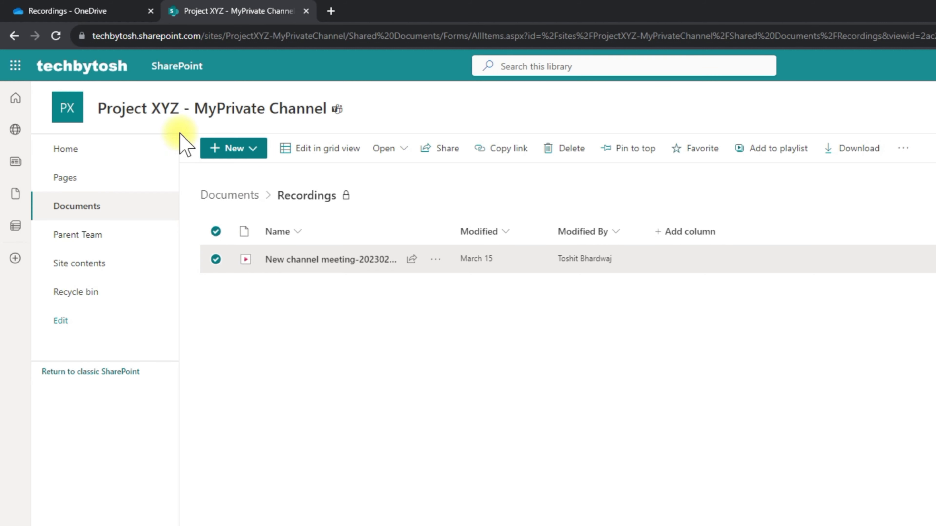
- In OneDrive, check Recordings, find the recycle bin empty, then reopen Recordings
click(78, 11)
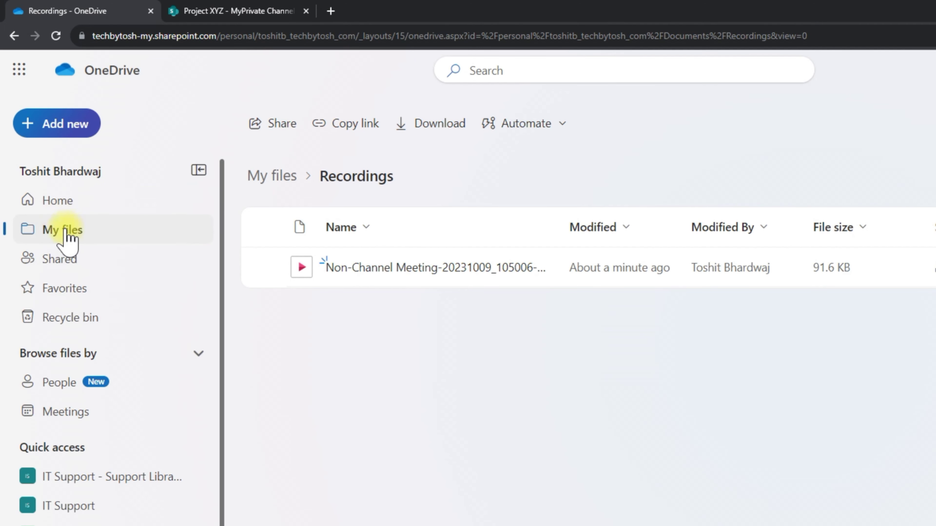
click(55, 233)
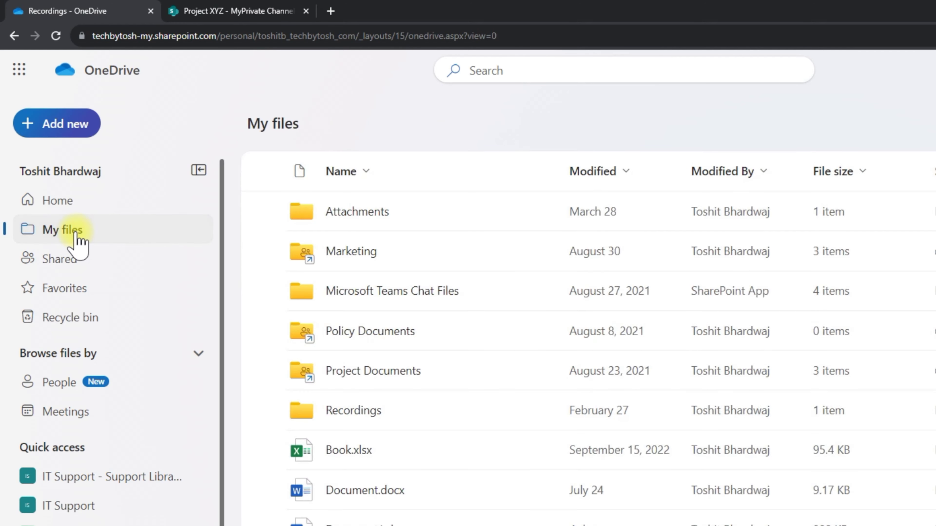
click(352, 411)
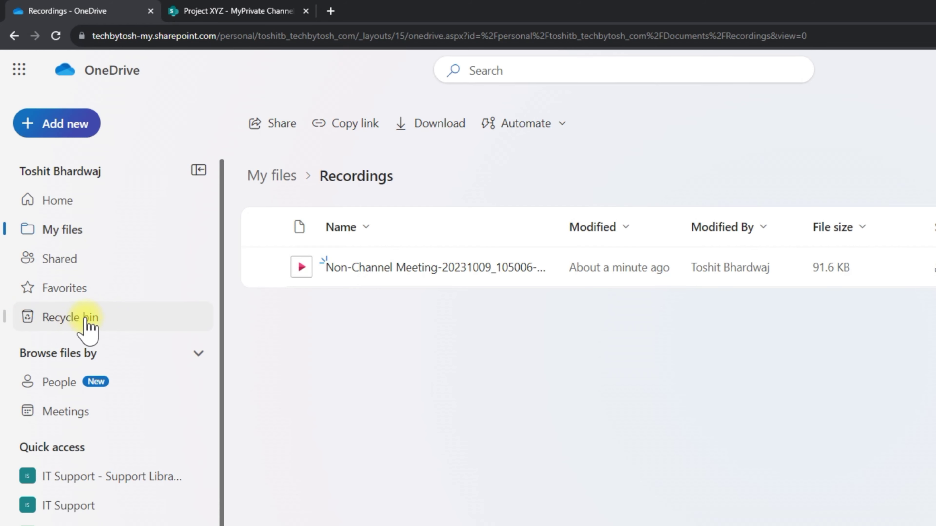
click(68, 321)
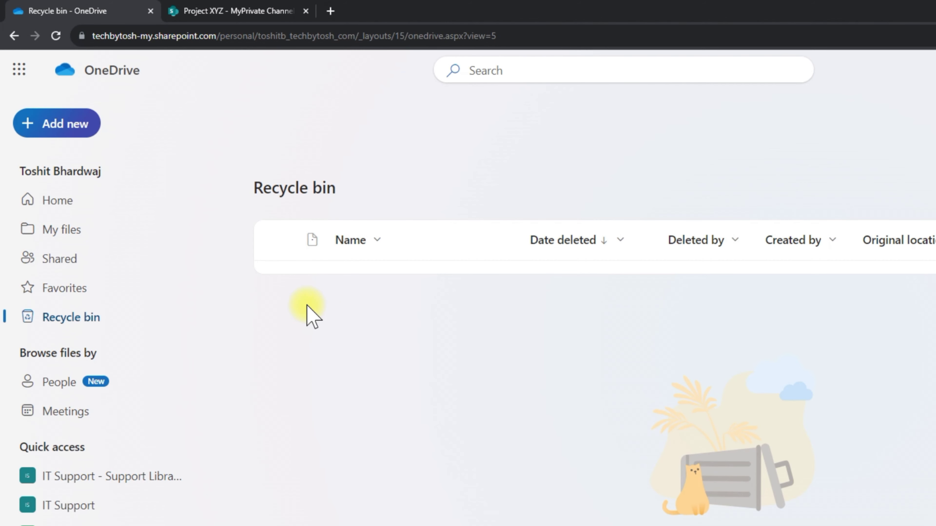
click(69, 233)
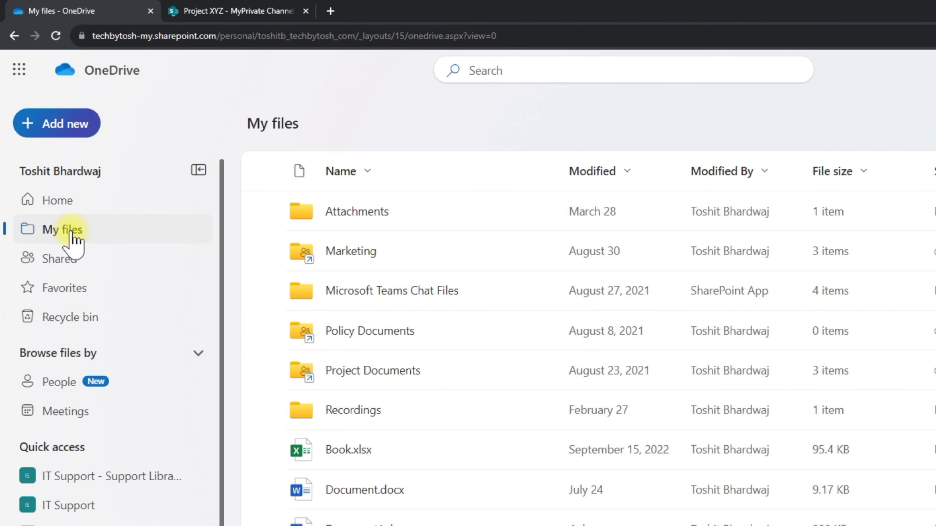
click(367, 413)
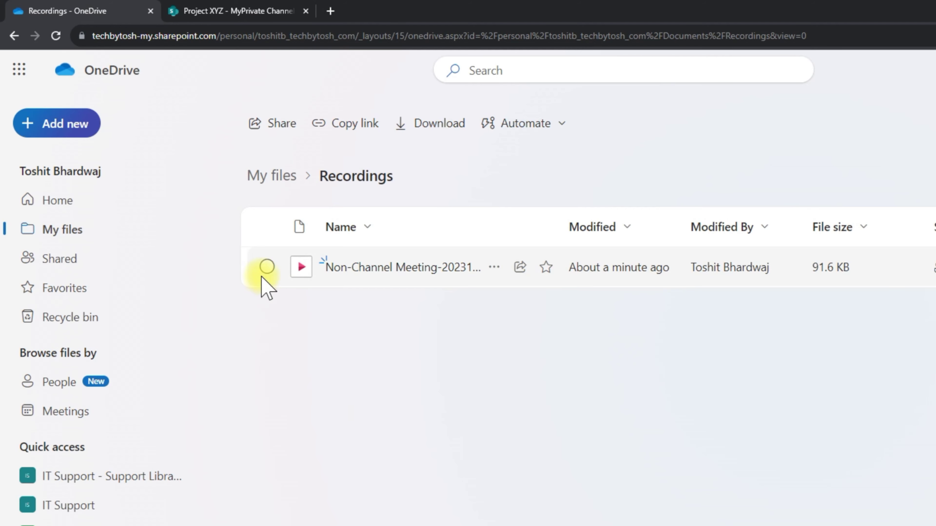
- Delete the Non-Channel Meeting recording and view it in OneDrive's recycle bin
click(267, 266)
click(484, 125)
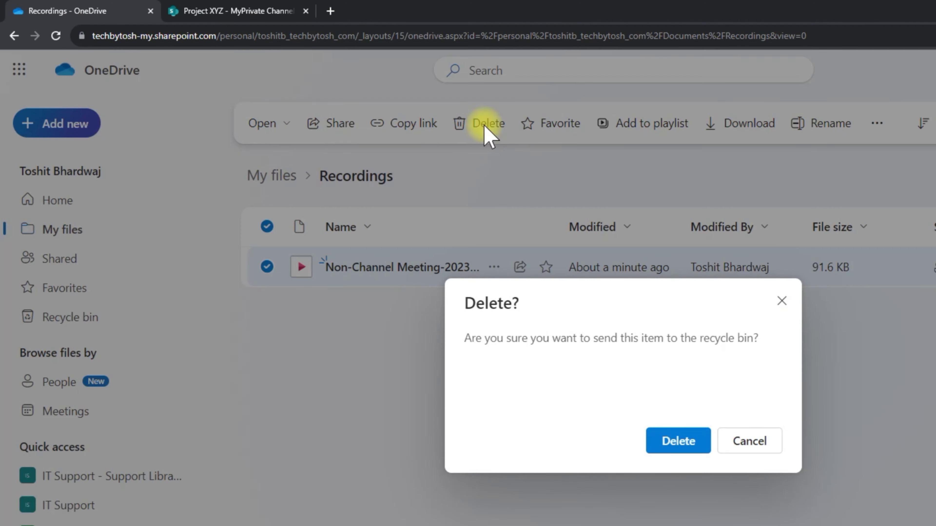
click(671, 442)
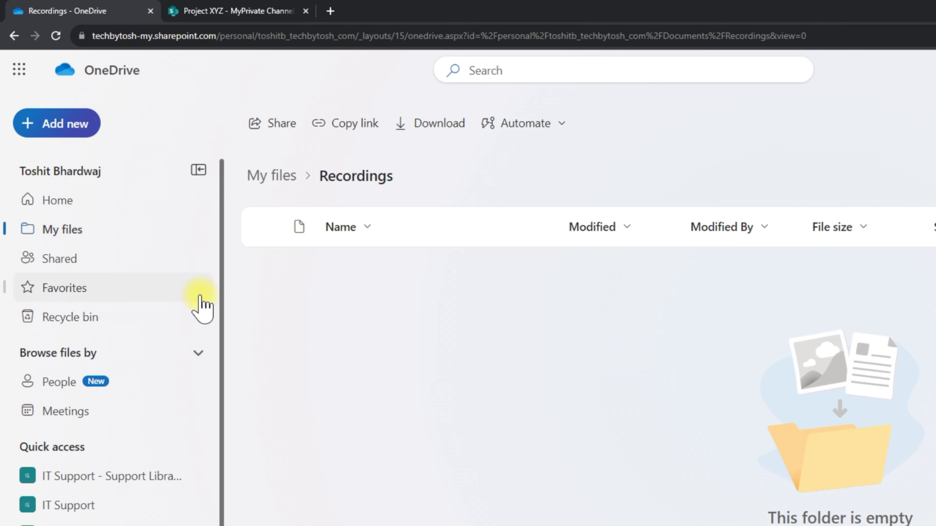
click(69, 330)
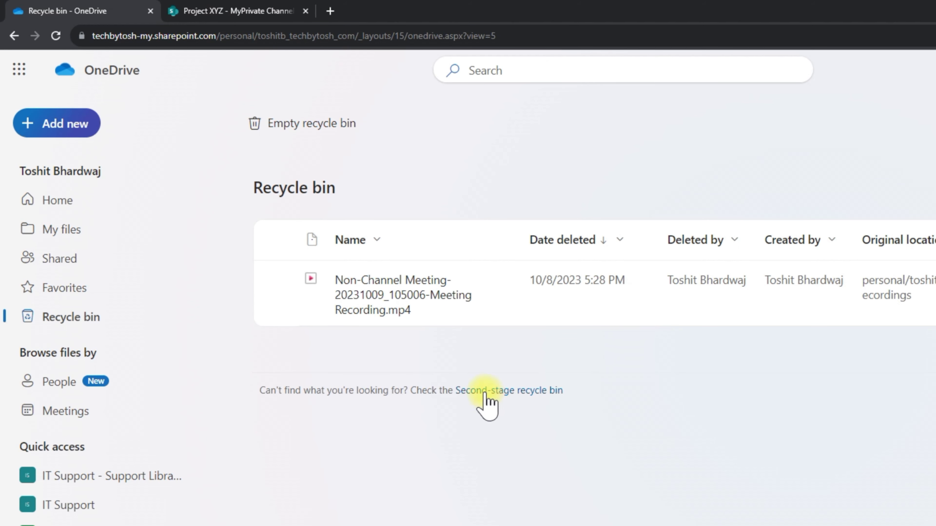
- Restore the Non-Channel Meeting recording and verify it's back in Recordings at 91.6 KB
click(525, 392)
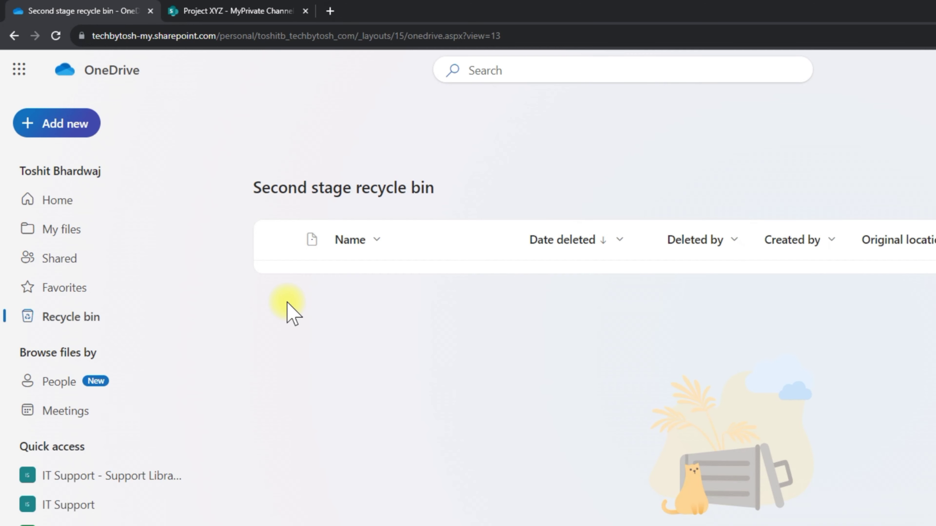
click(67, 322)
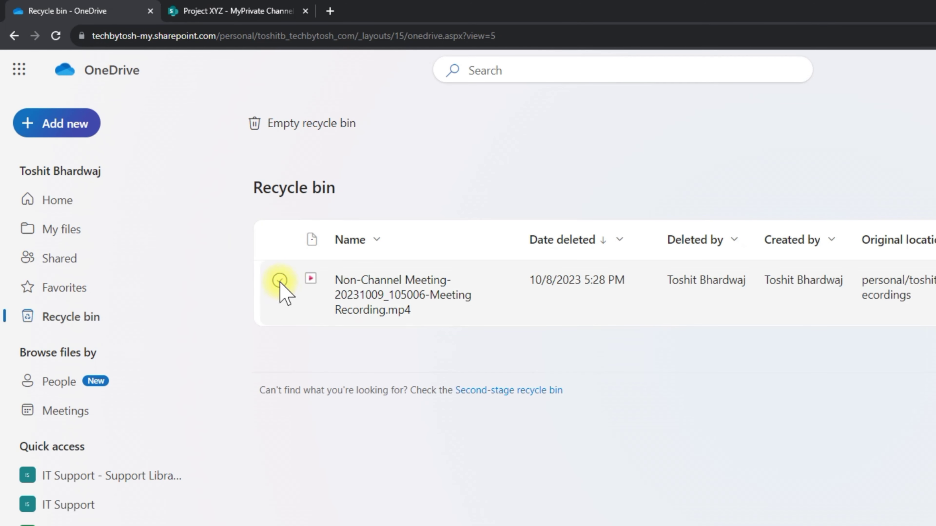
click(280, 281)
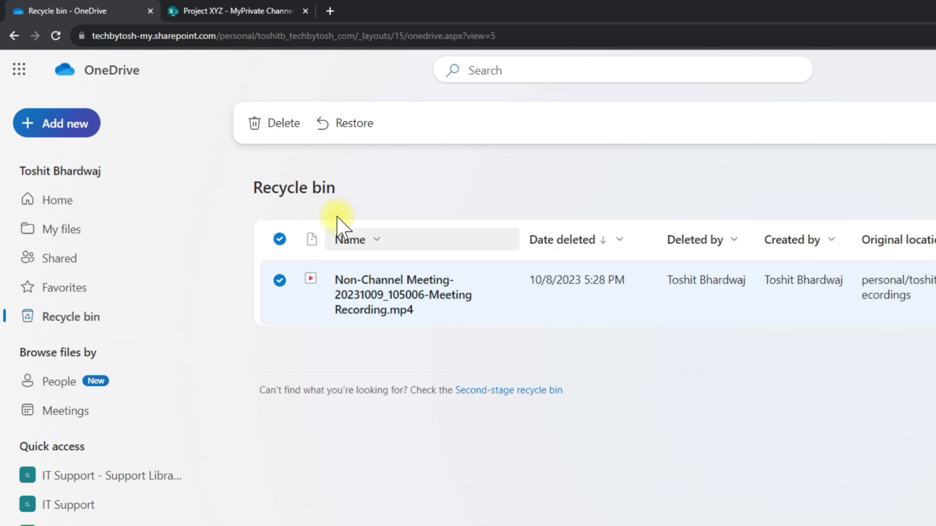
click(348, 124)
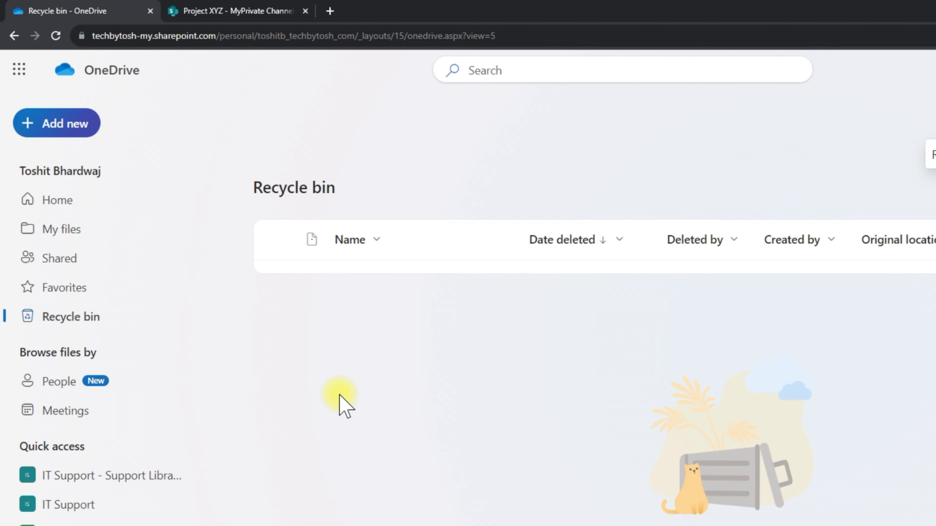
click(61, 231)
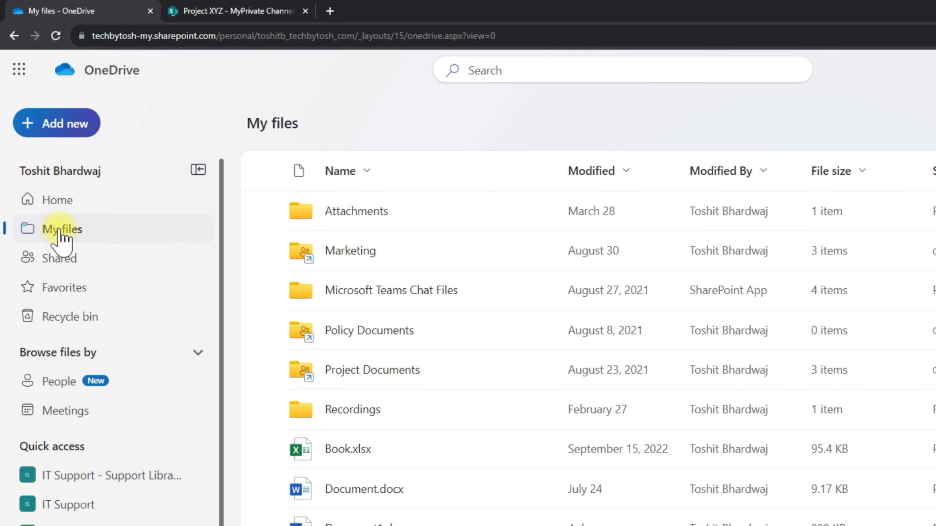
click(343, 410)
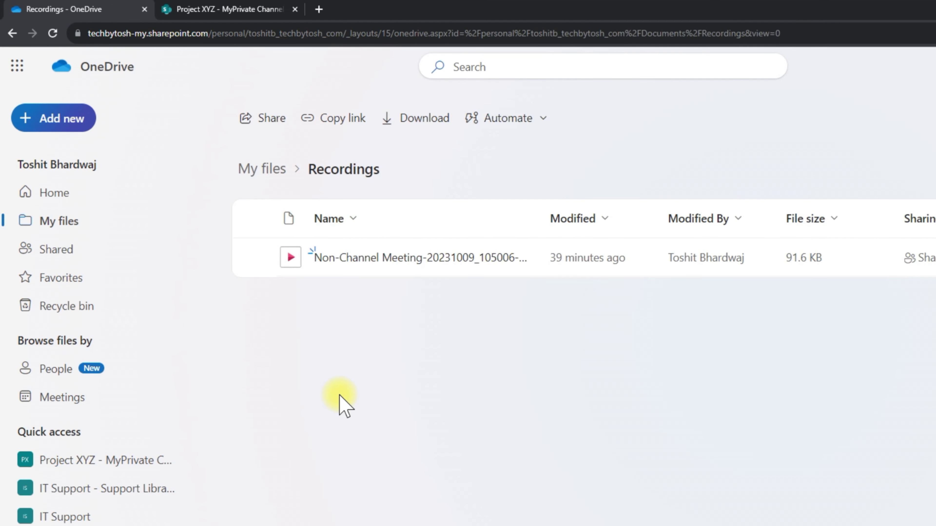